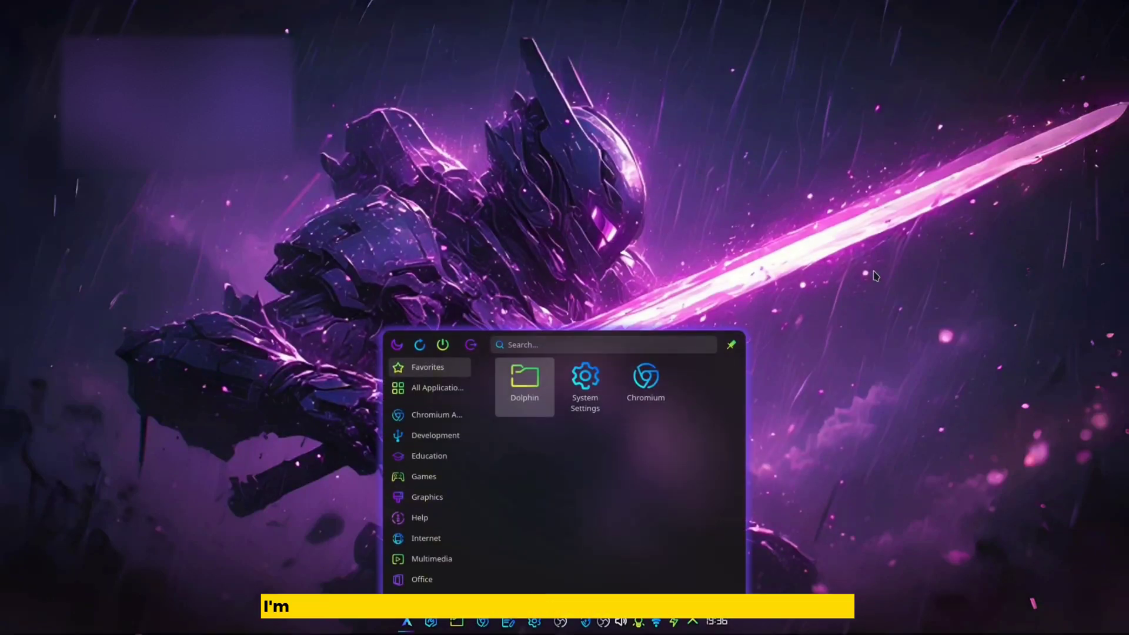
{"action": "type", "text": "way"}
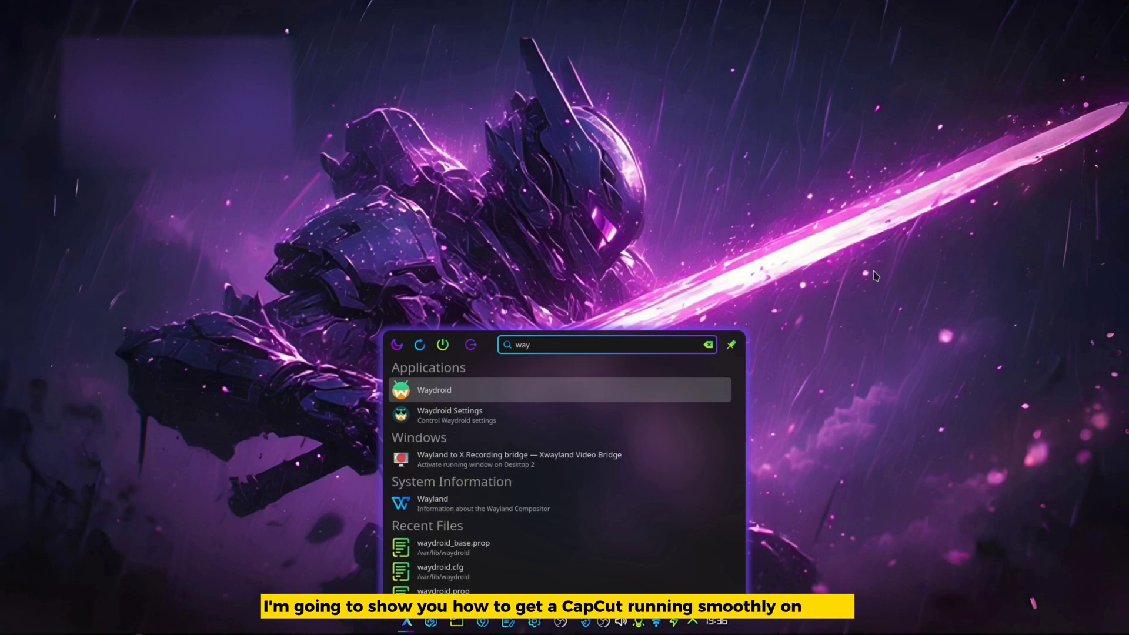
- Launch Waydroid from the Plasma launcher search for 'way'
{"action": "key", "text": "Return"}
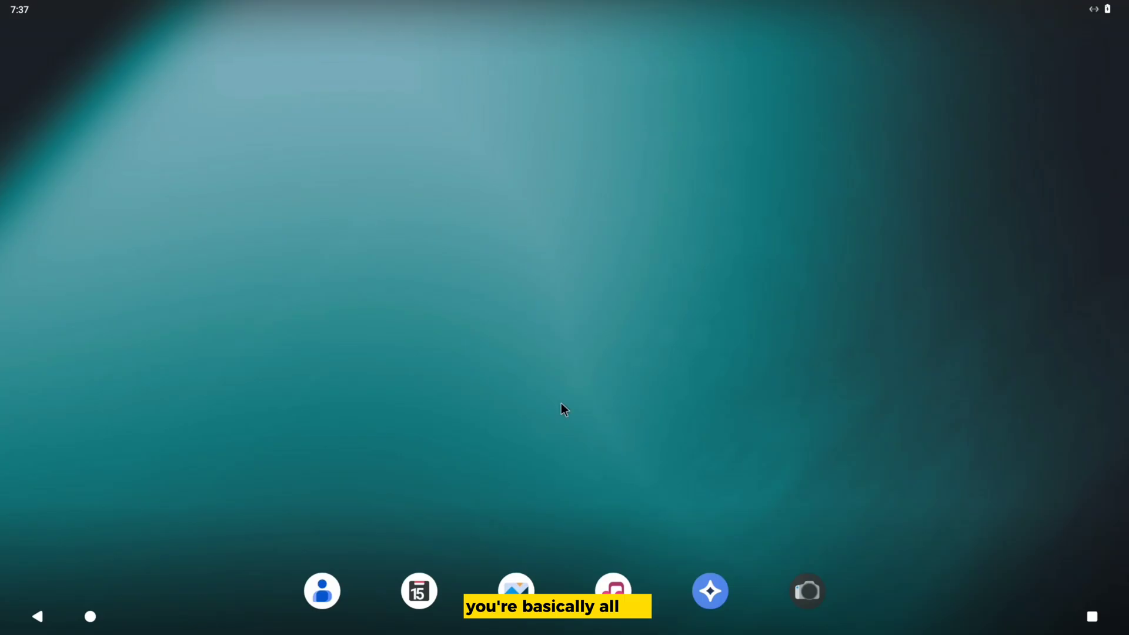
- Open Play Store from the app drawer and search for 'capcut'
{"action": "left_click_drag", "start_coordinate": [561, 404], "coordinate": [564, 177]}
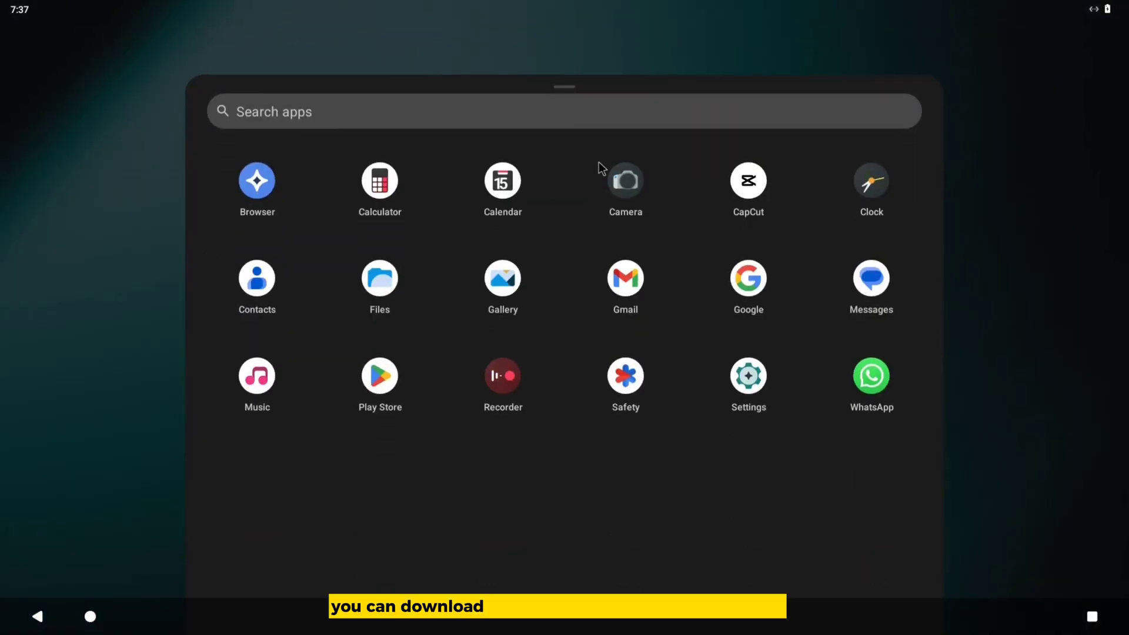
{"action": "left_click", "coordinate": [372, 387]}
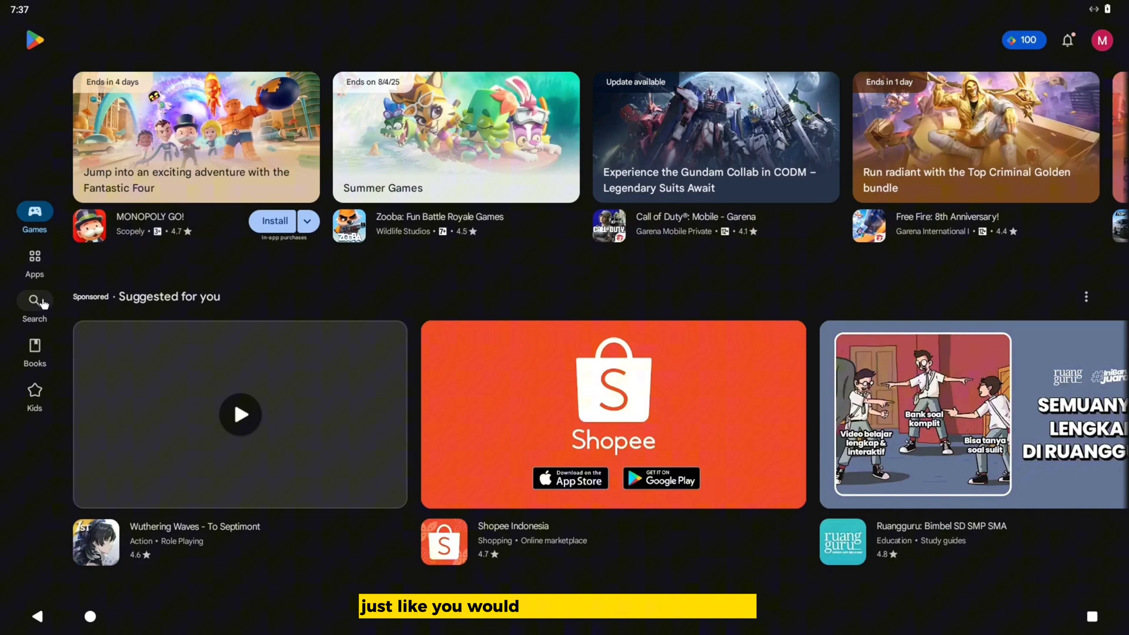
{"action": "left_click", "coordinate": [34, 304]}
{"action": "left_click", "coordinate": [199, 40]}
{"action": "type", "text": "capcut"}
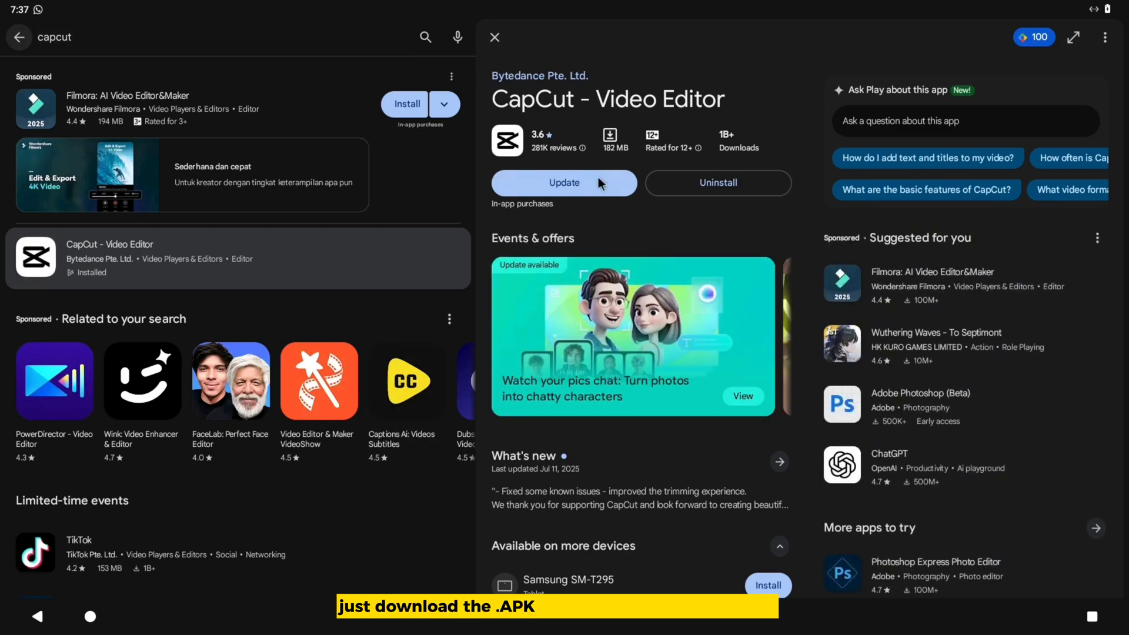
- Leave the CapCut listing and close Play Store from Recents
{"action": "left_click", "coordinate": [19, 38]}
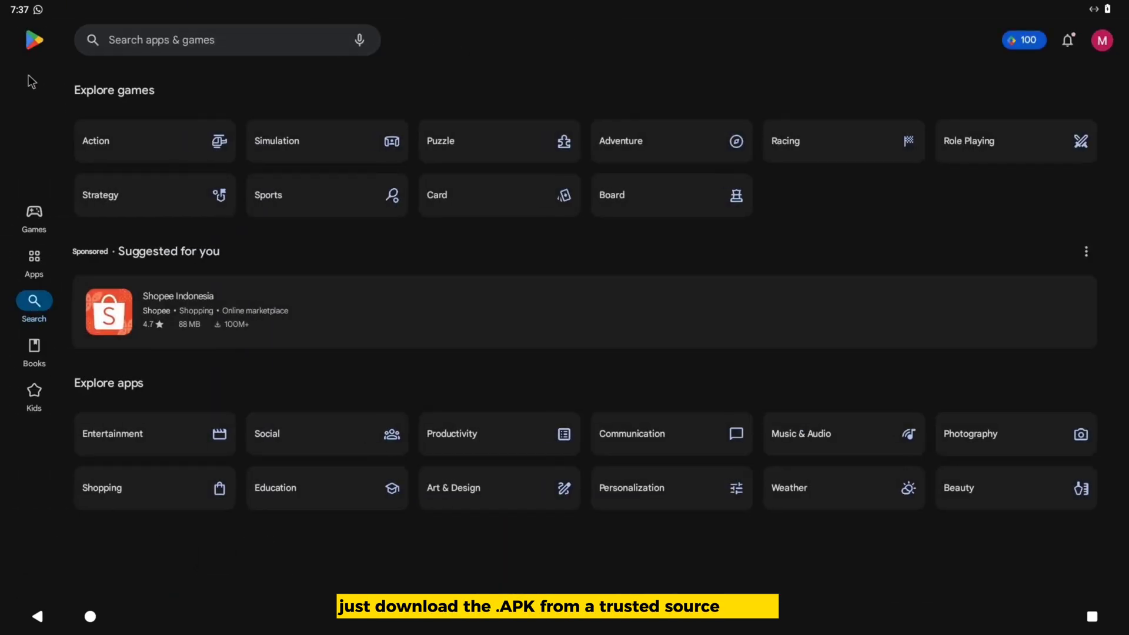
{"action": "left_click", "coordinate": [1092, 617]}
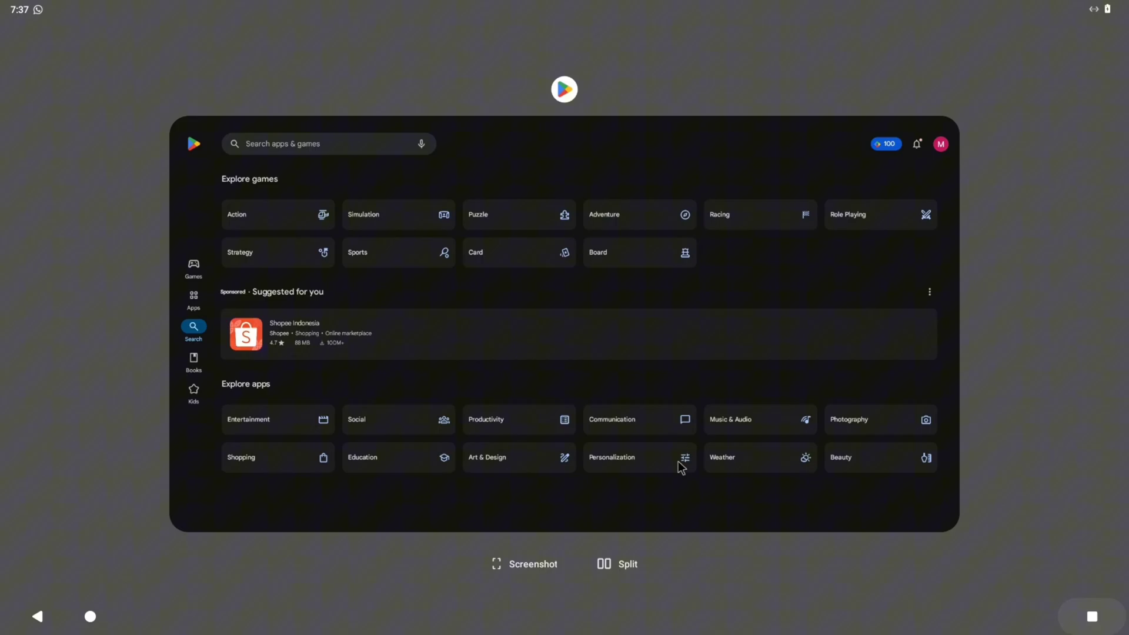
{"action": "left_click", "coordinate": [652, 254]}
- Launch CapCut from the app drawer and start a project with the 10-second forest video
{"action": "left_click_drag", "start_coordinate": [606, 547], "coordinate": [618, 352]}
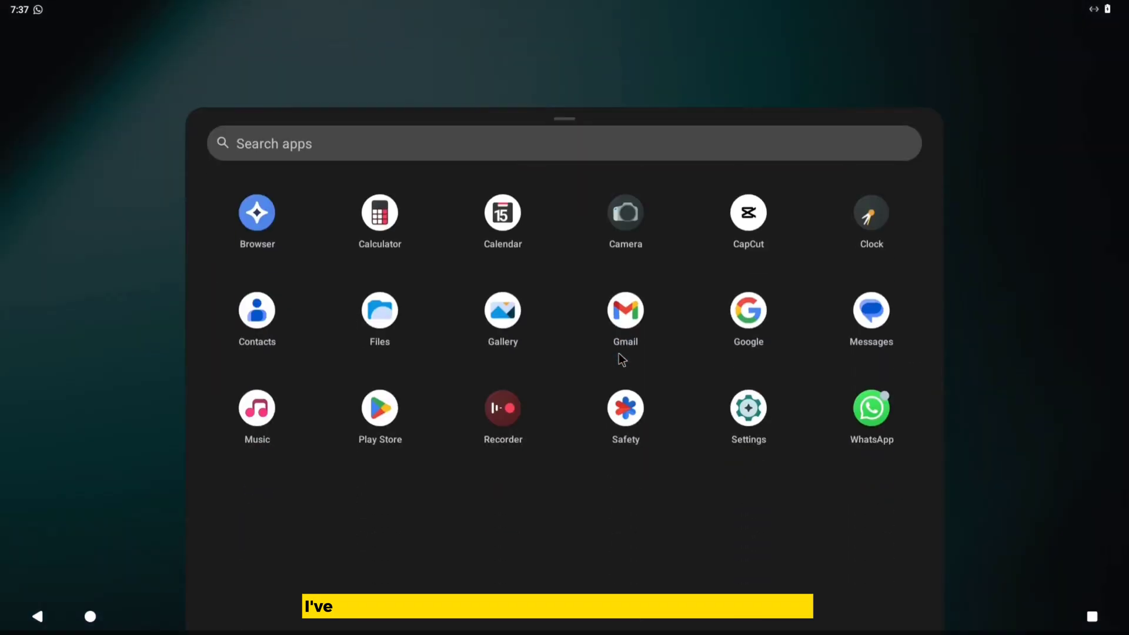
{"action": "mouse_move", "coordinate": [600, 309]}
{"action": "left_mouse_down"}
{"action": "mouse_move", "coordinate": [564, 495]}
{"action": "mouse_move", "coordinate": [555, 304]}
{"action": "mouse_move", "coordinate": [548, 402]}
{"action": "mouse_move", "coordinate": [552, 316]}
{"action": "left_mouse_up"}
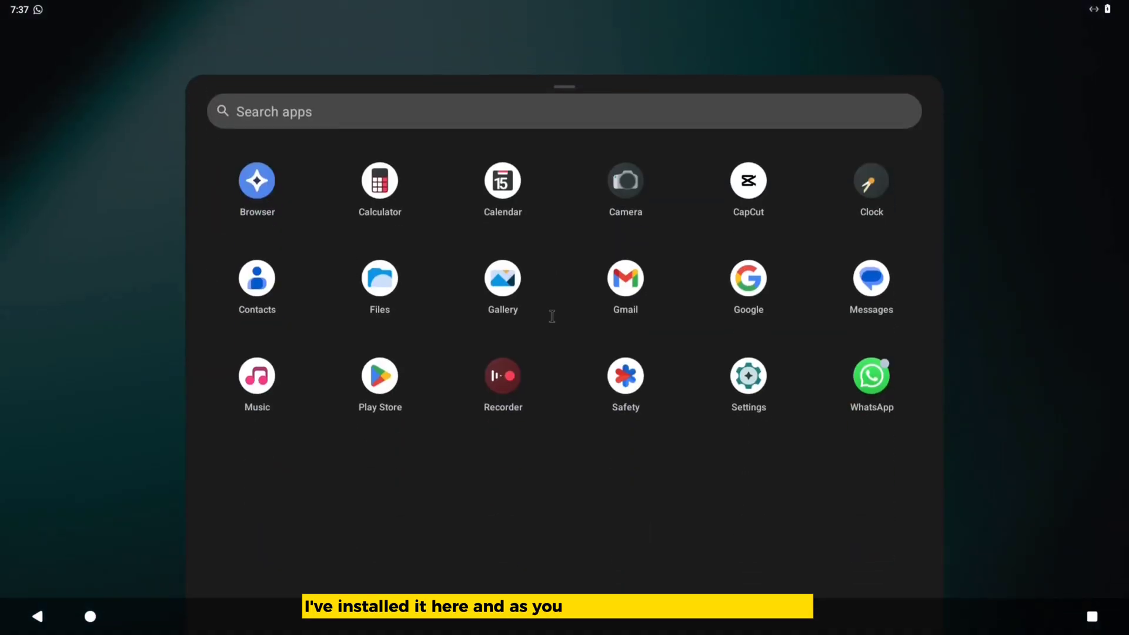
{"action": "left_click", "coordinate": [749, 187]}
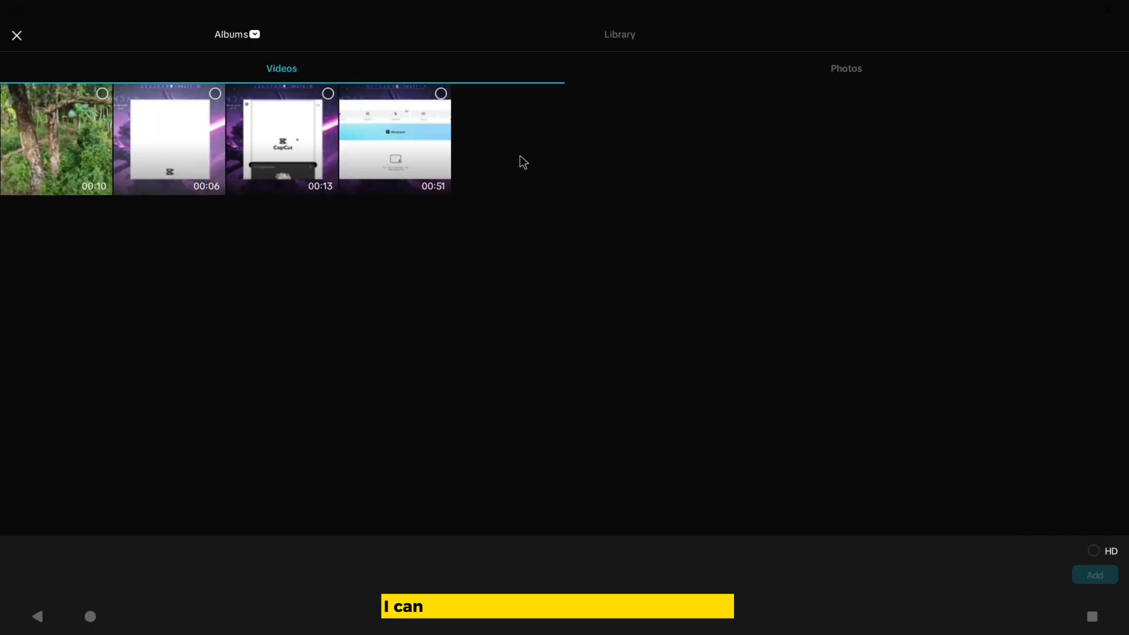
{"action": "left_click", "coordinate": [102, 93]}
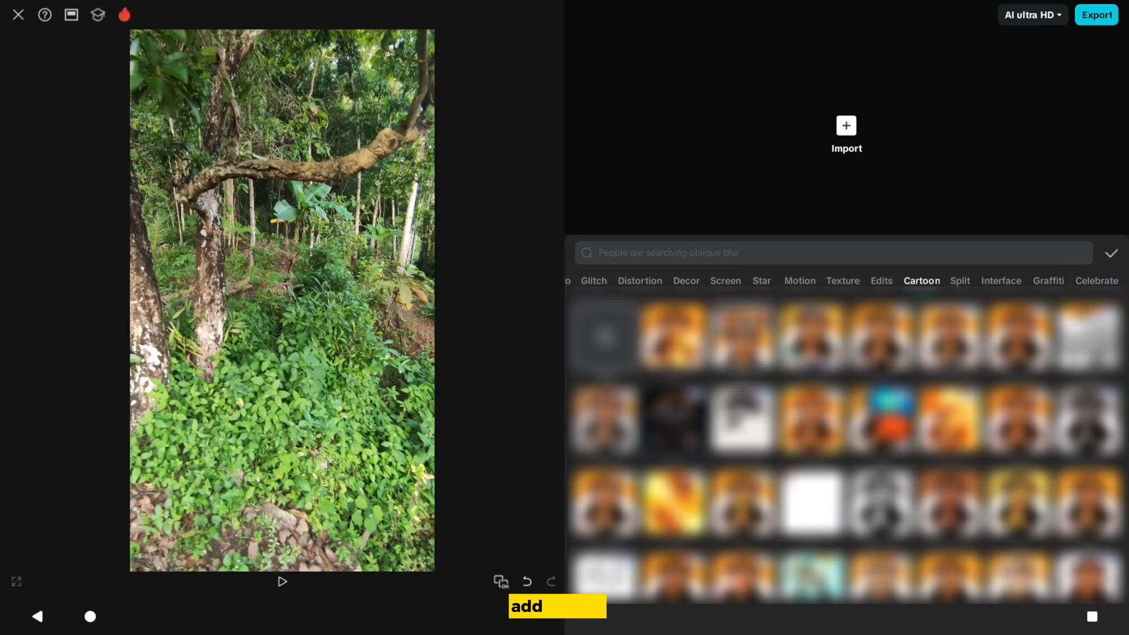
- Apply the comic-panel cartoon effect to the forest clip, preview it, and export
{"action": "left_click", "coordinate": [812, 502]}
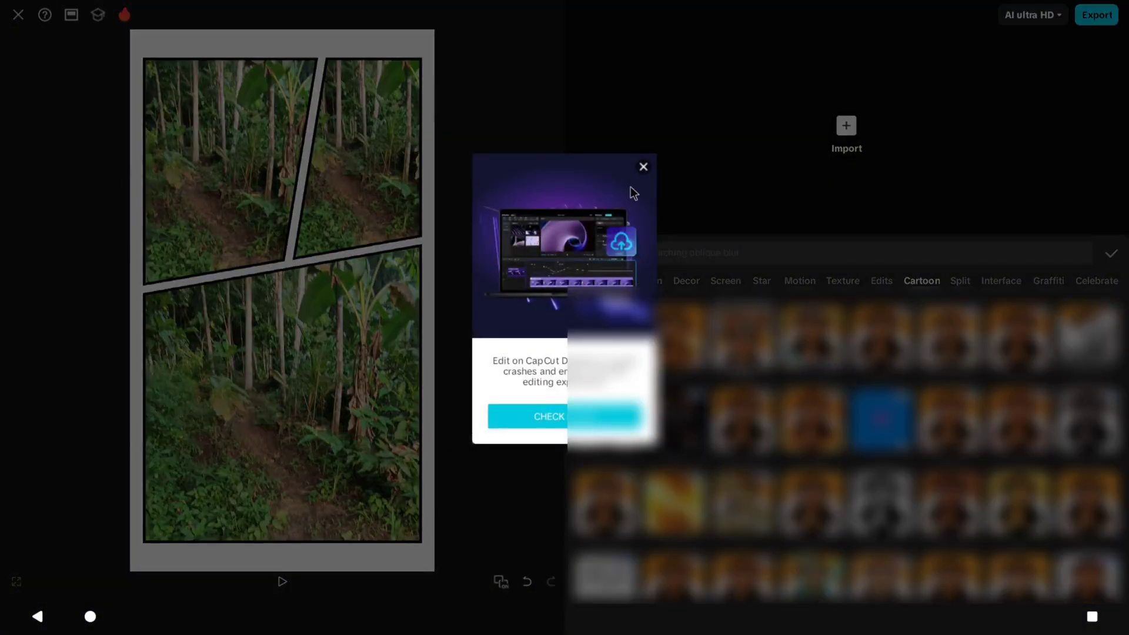
{"action": "left_click", "coordinate": [643, 166]}
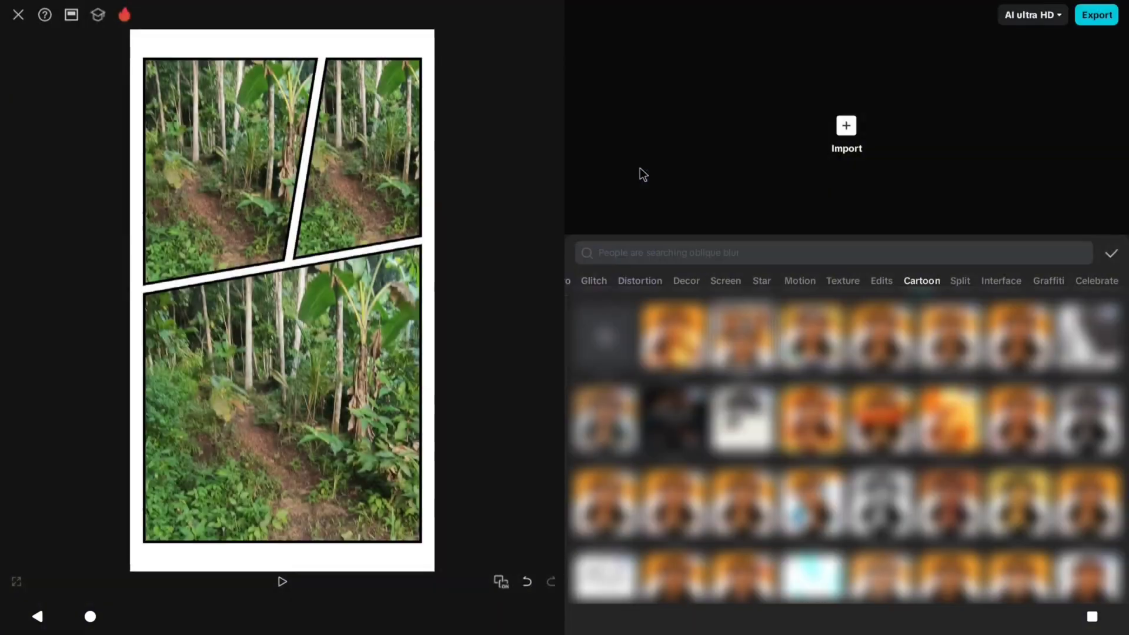
{"action": "left_click", "coordinate": [1110, 253]}
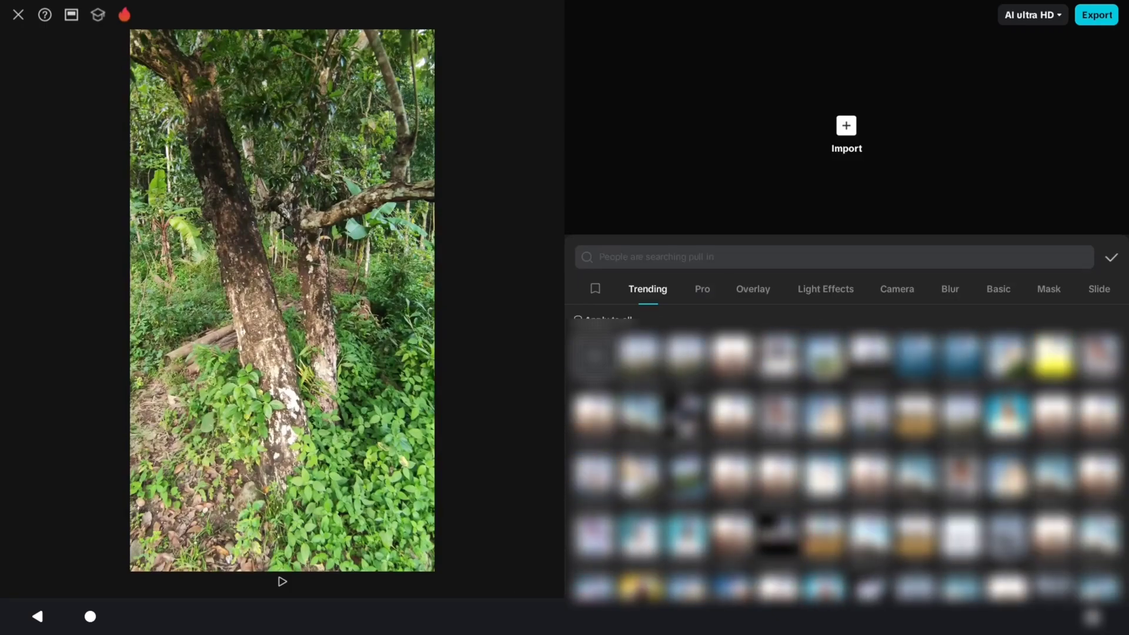
{"action": "left_click", "coordinate": [1111, 257]}
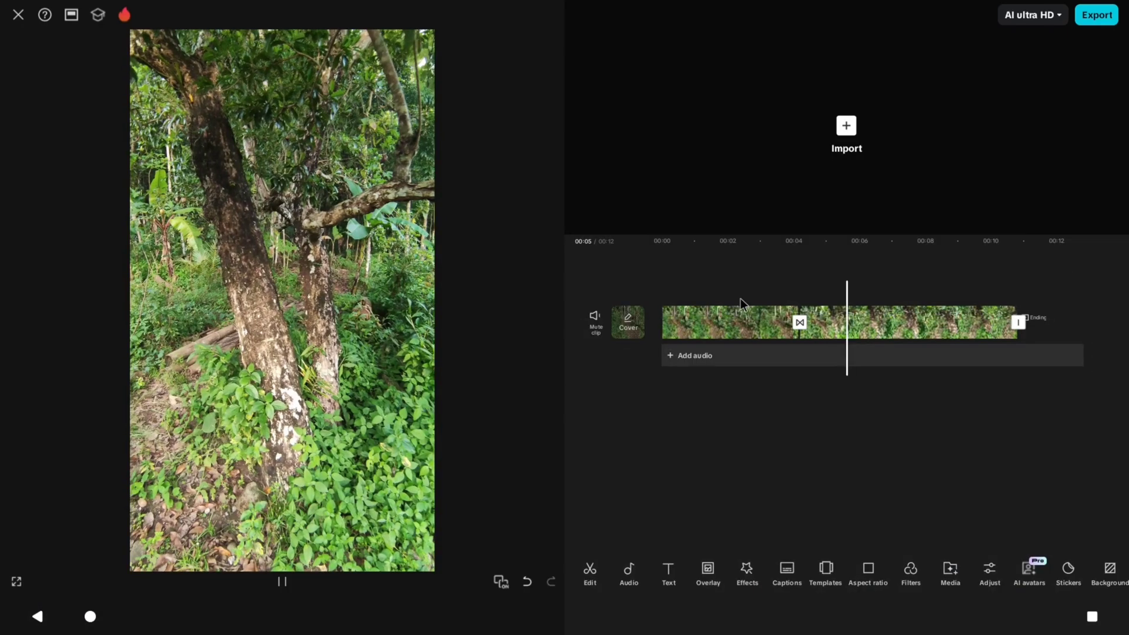
{"action": "scroll", "coordinate": [841, 302], "scroll_direction": "up", "scroll_amount": 1}
{"action": "left_click", "coordinate": [283, 582]}
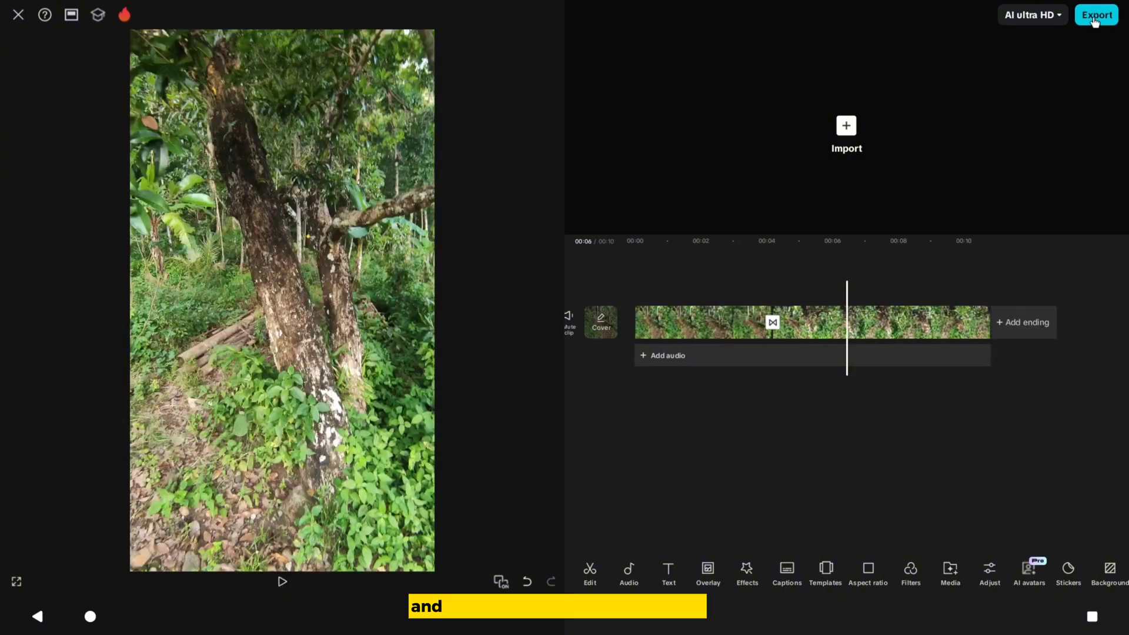
{"action": "left_click", "coordinate": [1096, 16]}
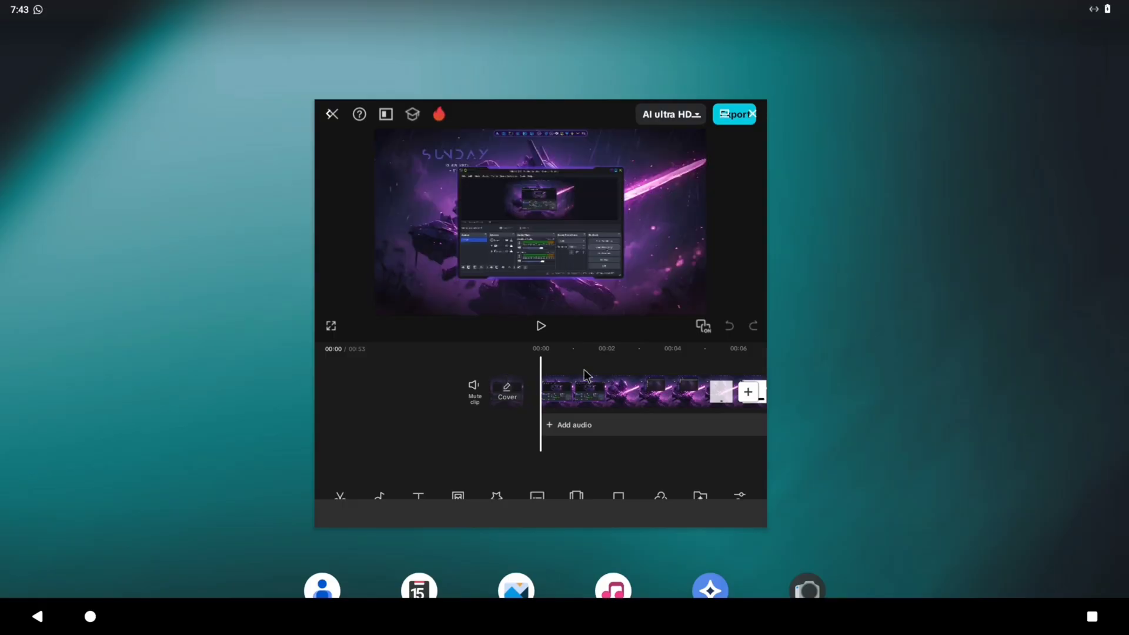
- Rewind the timeline, close the floating CapCut window, and reopen it from Recents
{"action": "left_click_drag", "start_coordinate": [456, 388], "coordinate": [600, 388]}
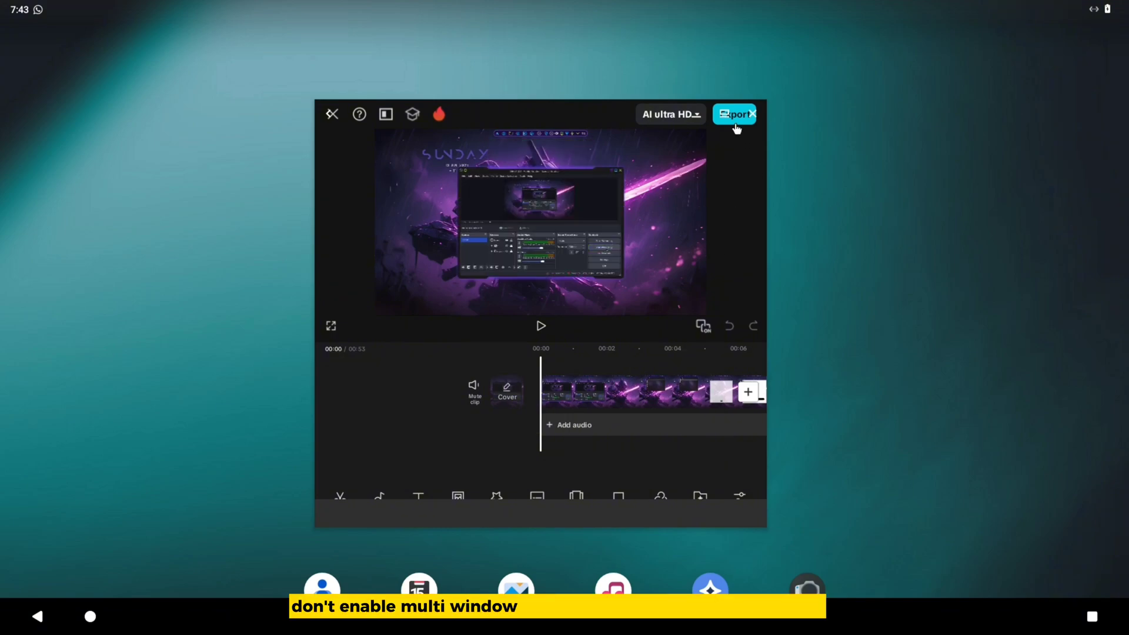
{"action": "left_click", "coordinate": [697, 120]}
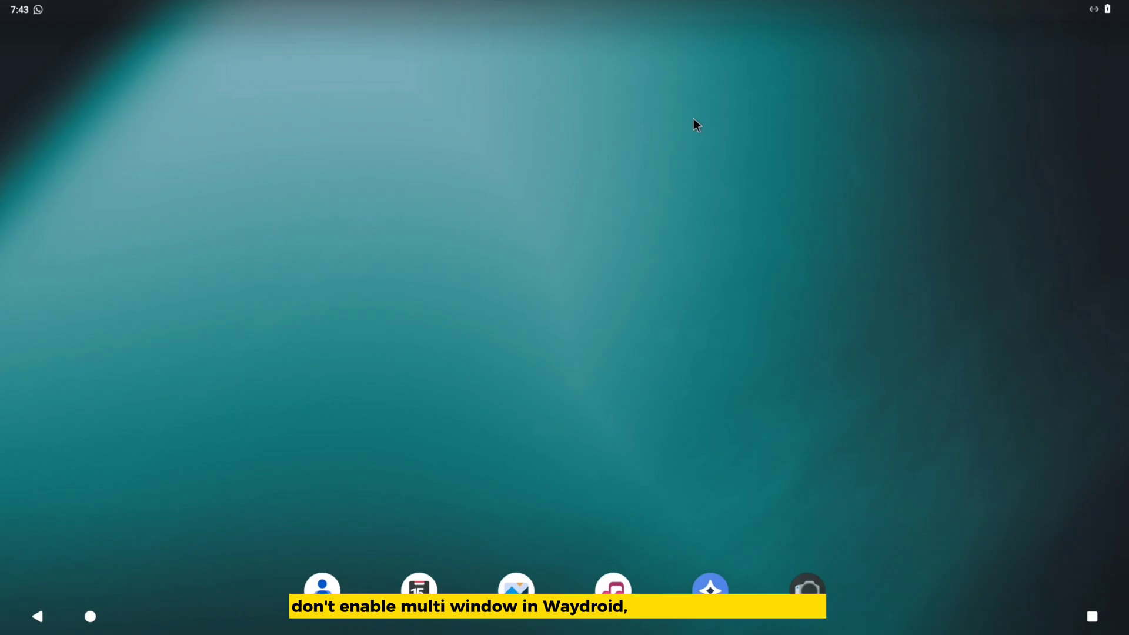
{"action": "left_click", "coordinate": [1093, 617]}
{"action": "left_click", "coordinate": [671, 393]}
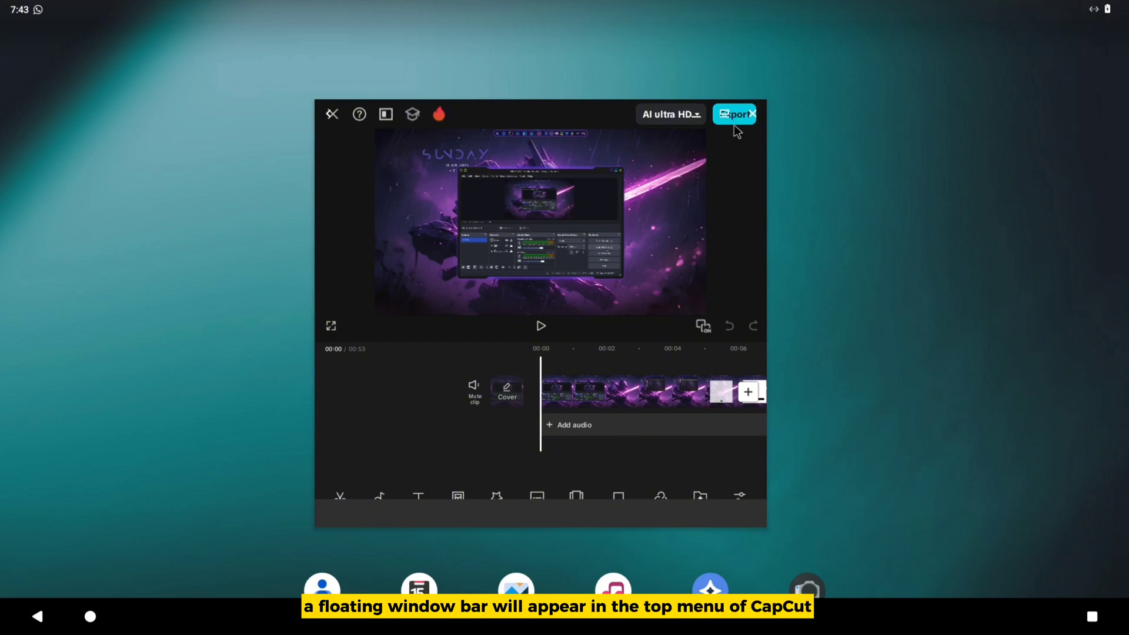
- Toggle CapCut between floating and full-screen, ending full-screen
{"action": "left_click", "coordinate": [724, 116]}
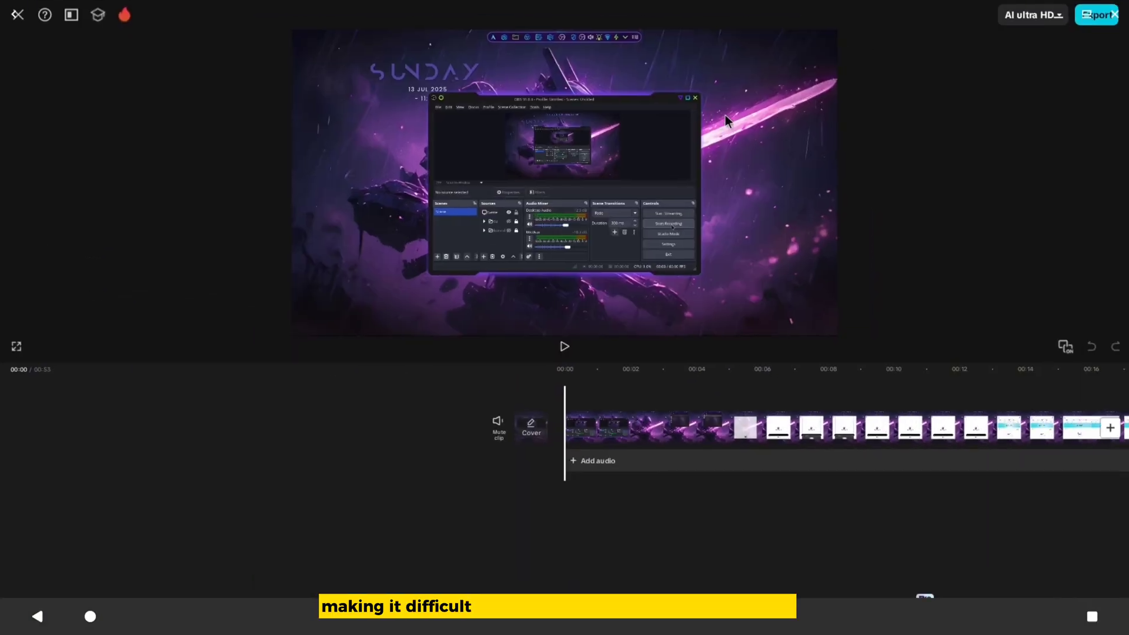
{"action": "left_click", "coordinate": [1114, 15]}
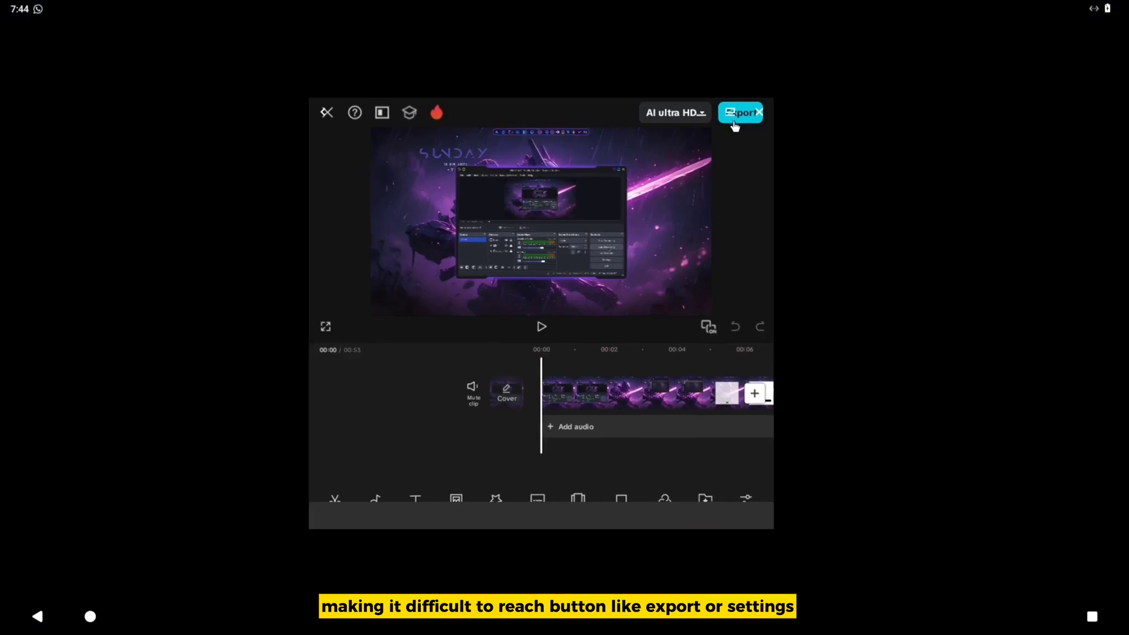
{"action": "left_click", "coordinate": [739, 121]}
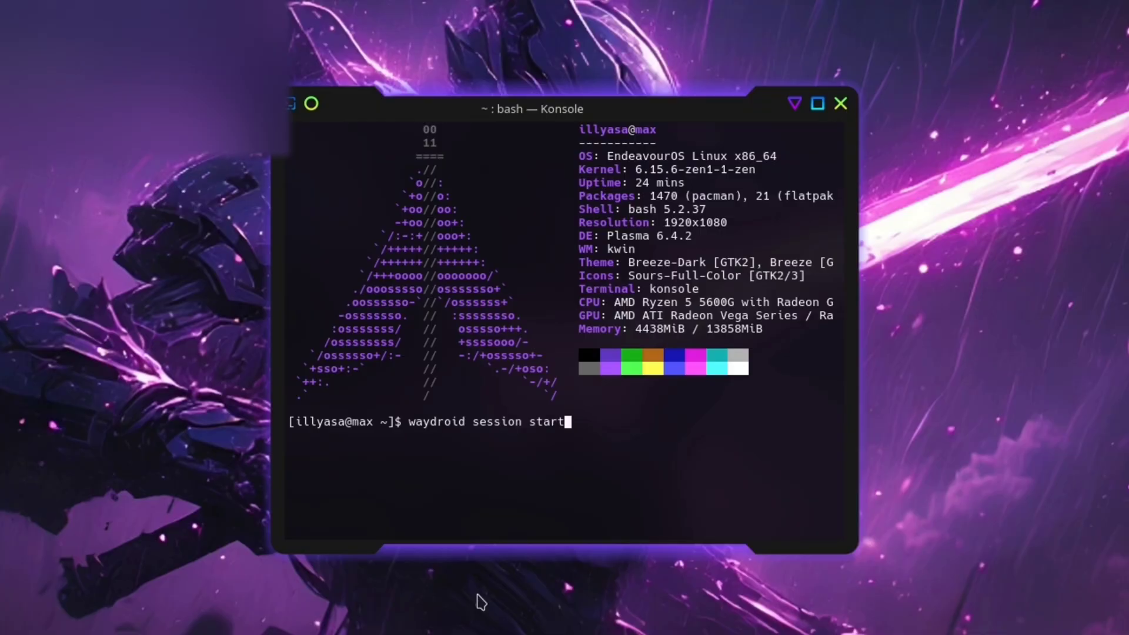
- Run 'waydroid prop set persist.waydroid.multi_windows false' in Konsole
{"action": "key", "text": "Up"}
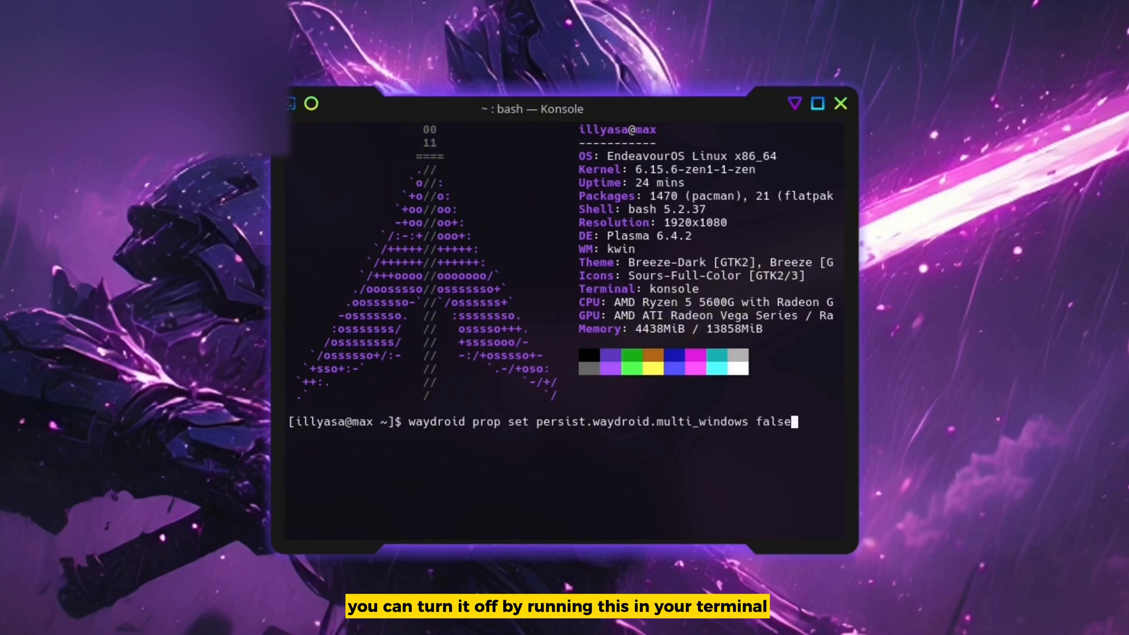
{"action": "key", "text": "Return"}
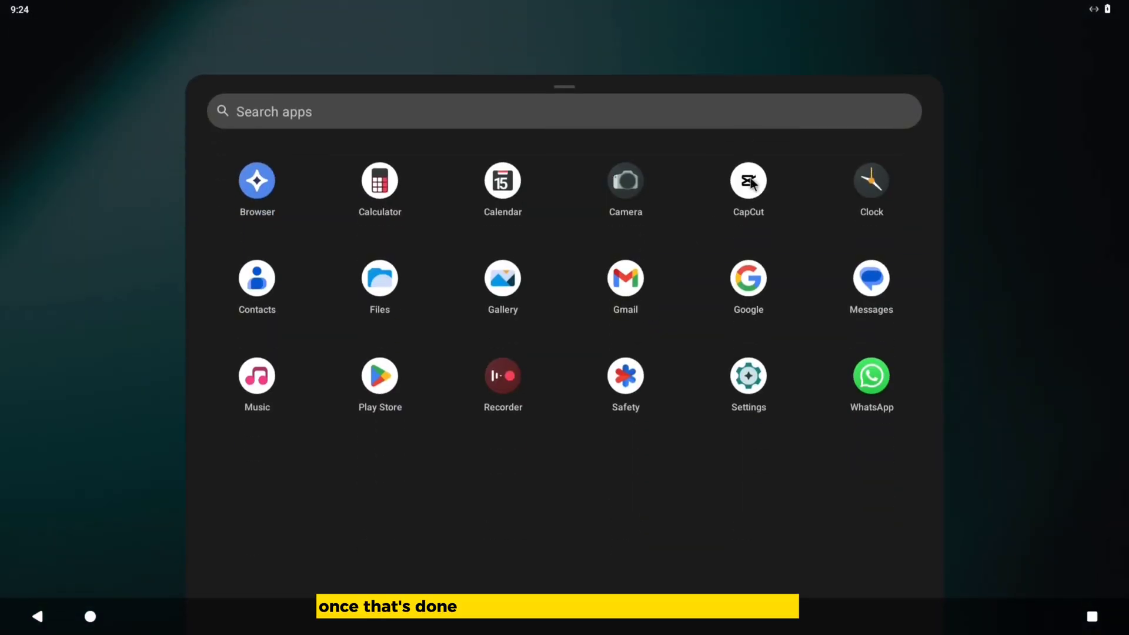
{"action": "left_click", "coordinate": [751, 177]}
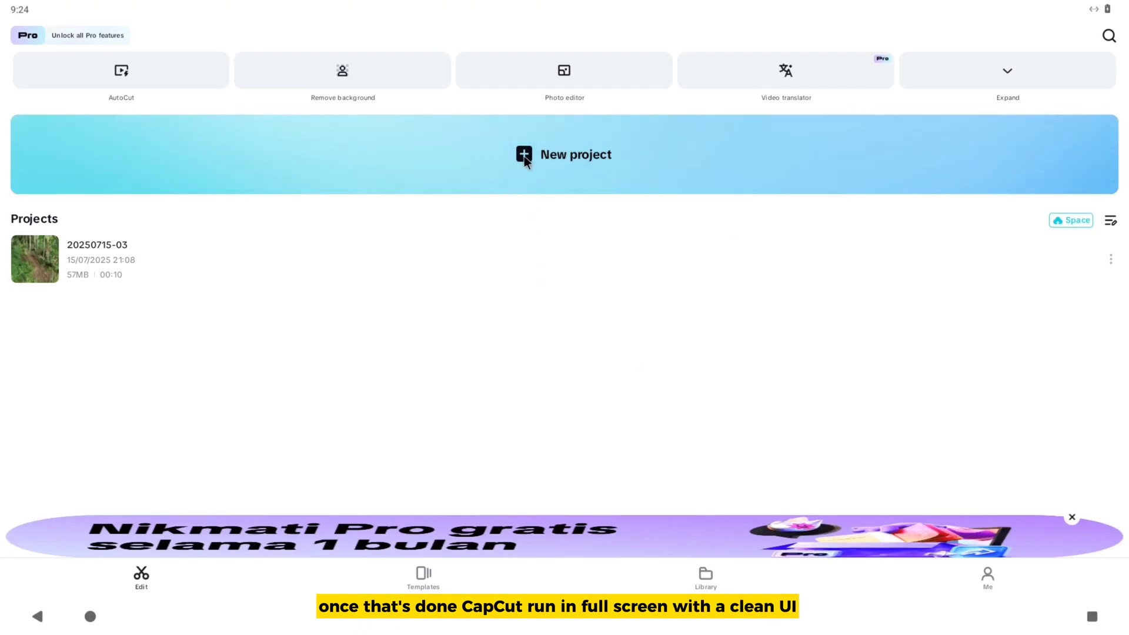
{"action": "left_click", "coordinate": [45, 257]}
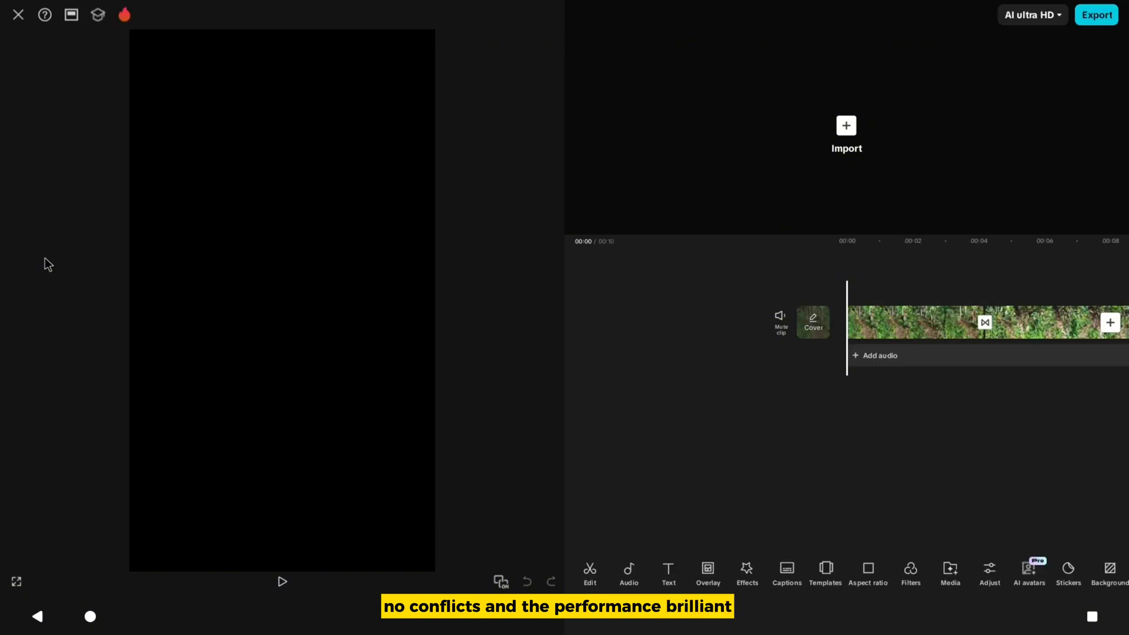
- Scroll the timeline, then select and deselect the first clip
{"action": "mouse_move", "coordinate": [1000, 318]}
{"action": "left_mouse_down"}
{"action": "mouse_move", "coordinate": [817, 317]}
{"action": "mouse_move", "coordinate": [850, 322]}
{"action": "left_mouse_up"}
{"action": "left_click", "coordinate": [850, 323]}
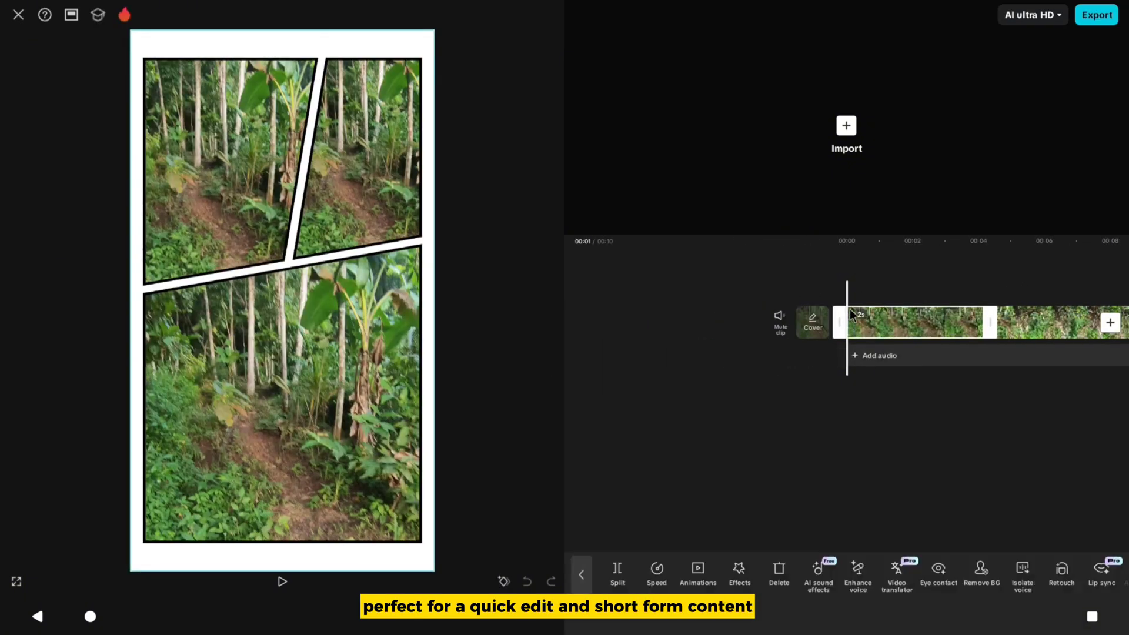
{"action": "scroll", "coordinate": [794, 291], "scroll_direction": "down", "scroll_amount": 3}
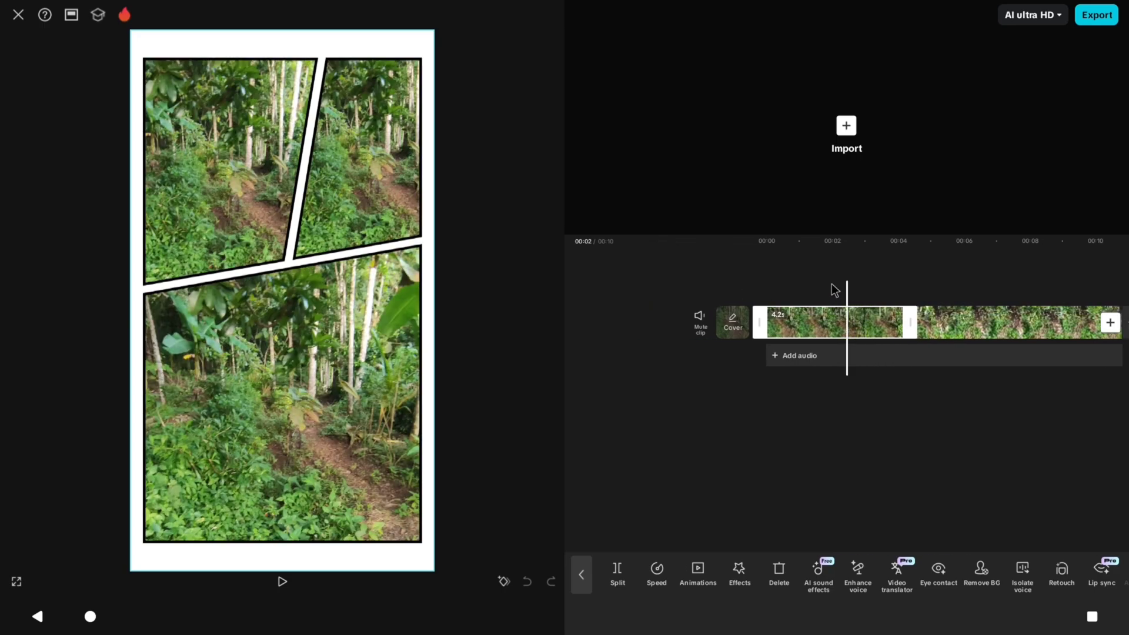
{"action": "scroll", "coordinate": [716, 297], "scroll_direction": "up", "scroll_amount": 3}
{"action": "left_click", "coordinate": [838, 291]}
- Play, stop and replay the comic-panel preview, then bring up the aspect ratio choices
{"action": "left_click", "coordinate": [282, 582]}
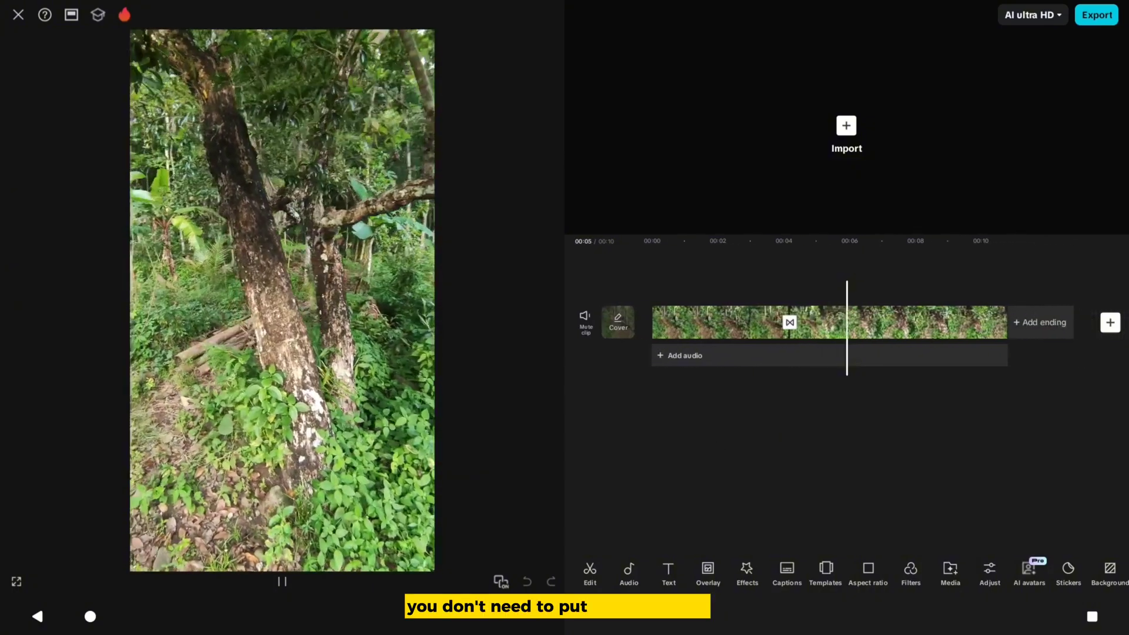
{"action": "left_click", "coordinate": [698, 388]}
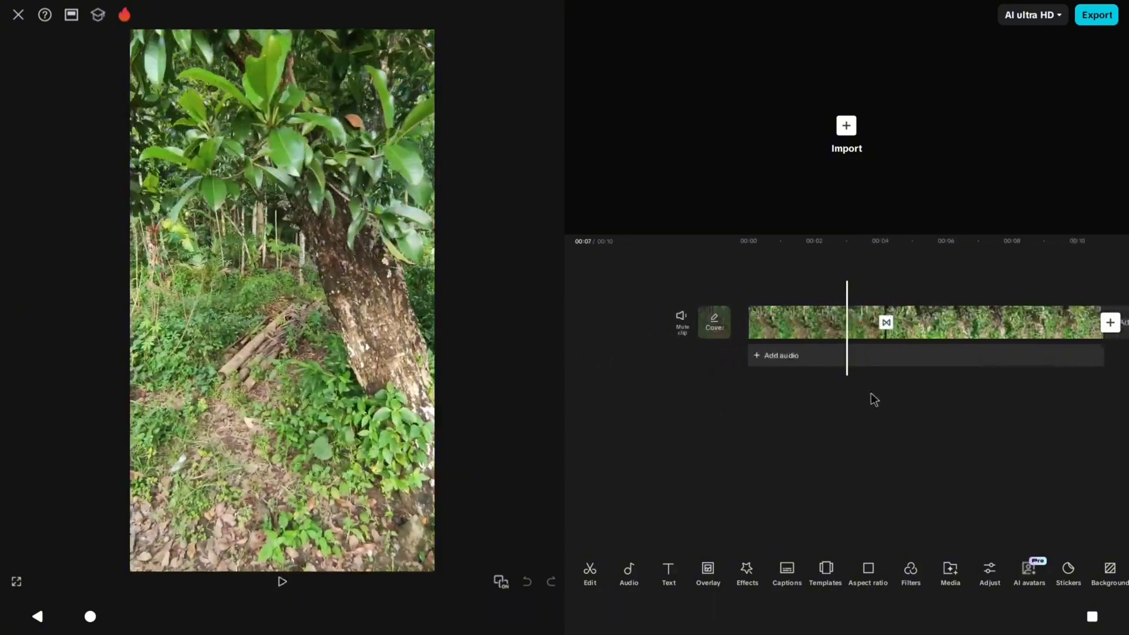
{"action": "left_click", "coordinate": [283, 581]}
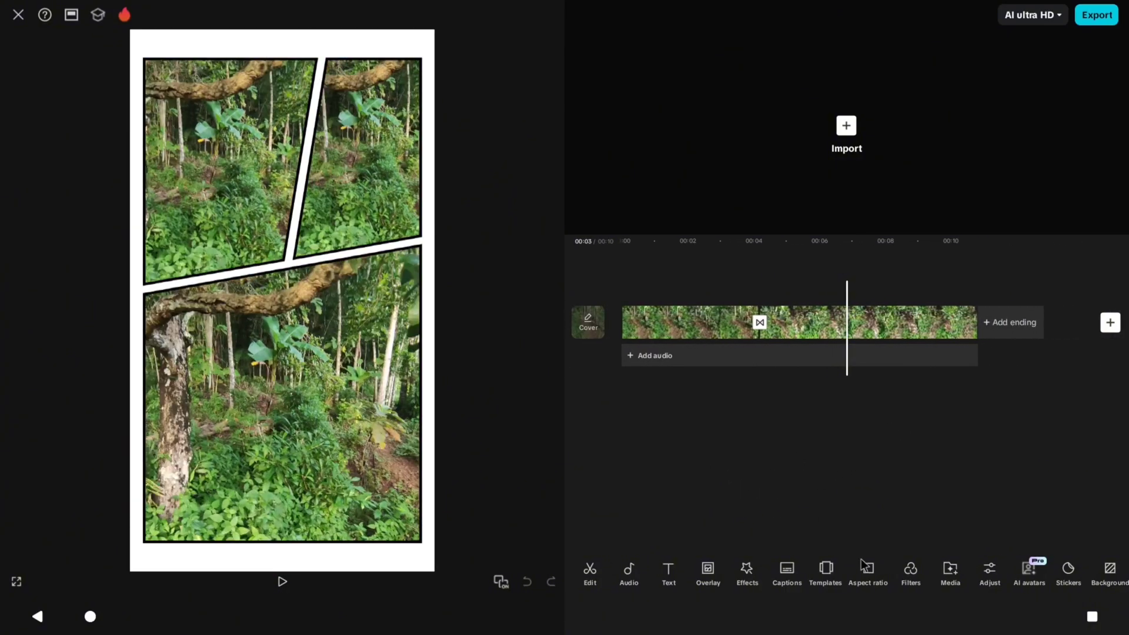
{"action": "left_click", "coordinate": [867, 567]}
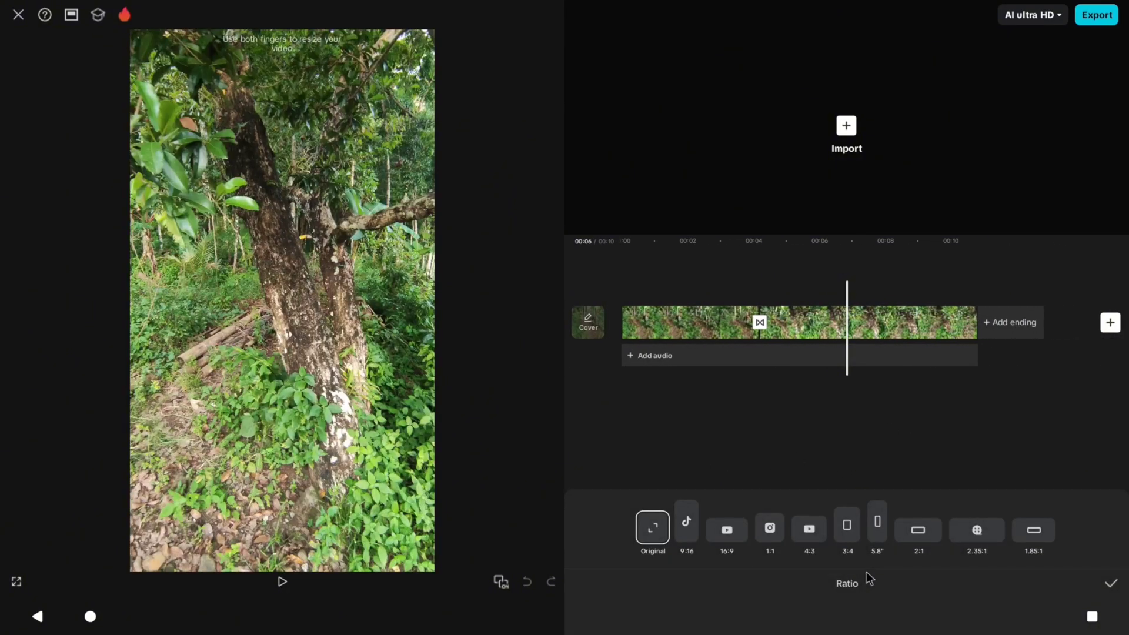